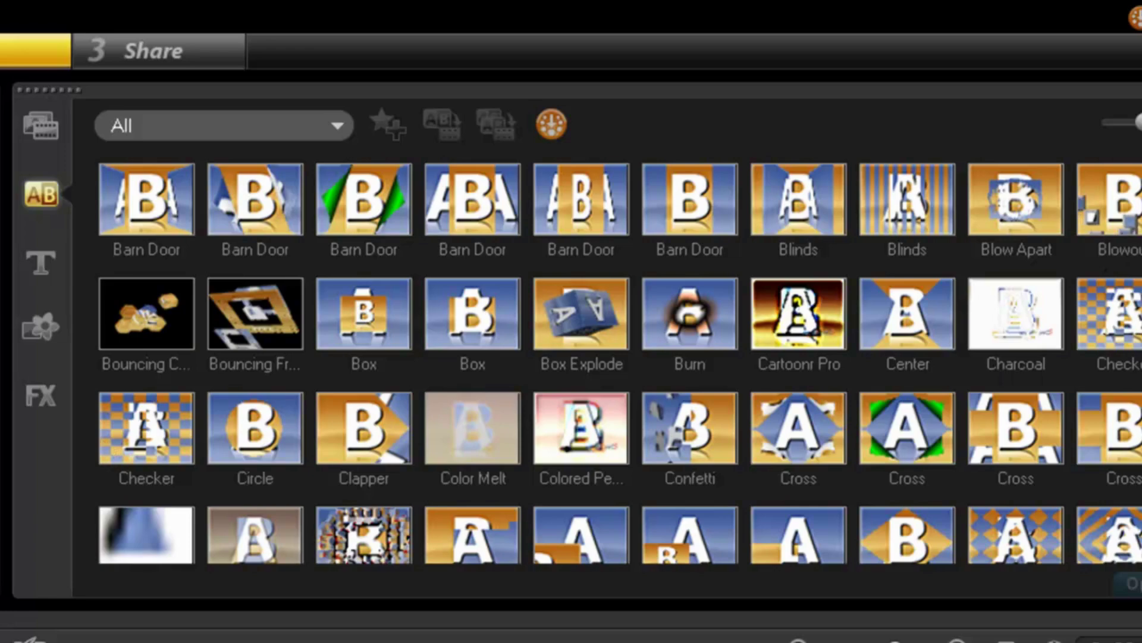
scroll(580, 357, down, 1)
scroll(581, 357, down, 2)
scroll(580, 357, down, 2)
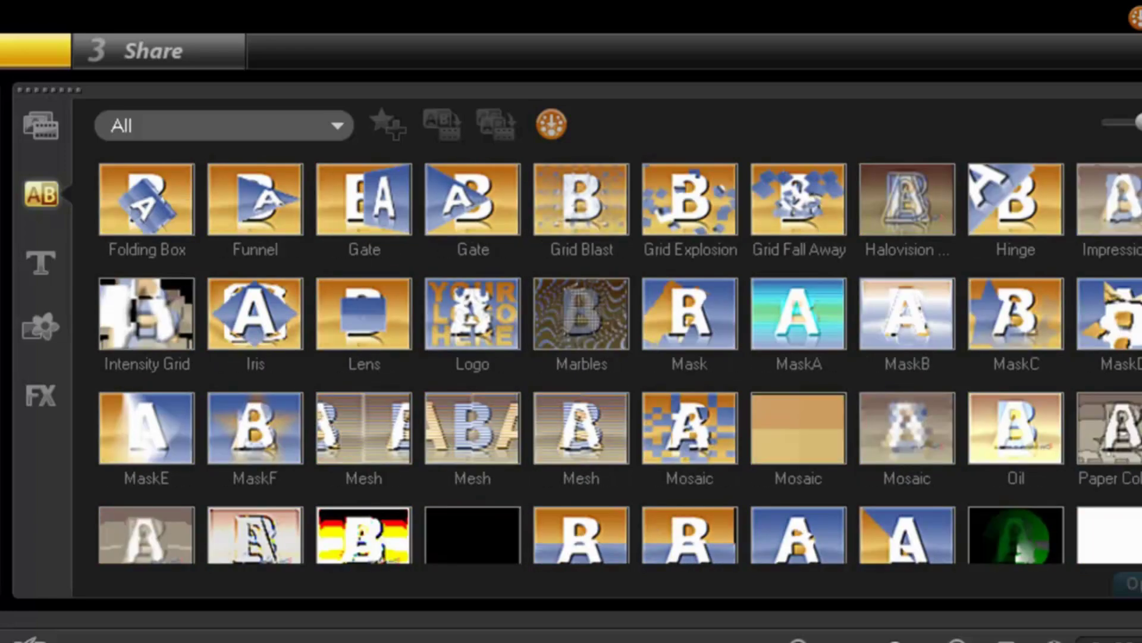
scroll(580, 358, down, 2)
scroll(580, 357, down, 1)
scroll(580, 358, up, 1)
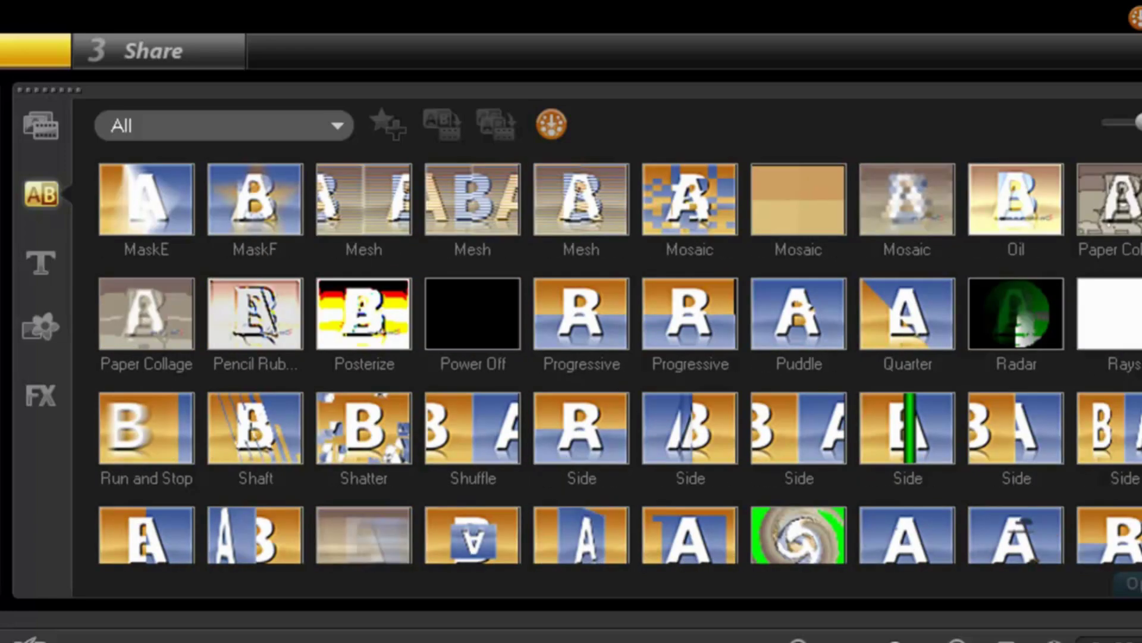
scroll(581, 357, up, 2)
scroll(580, 357, up, 1)
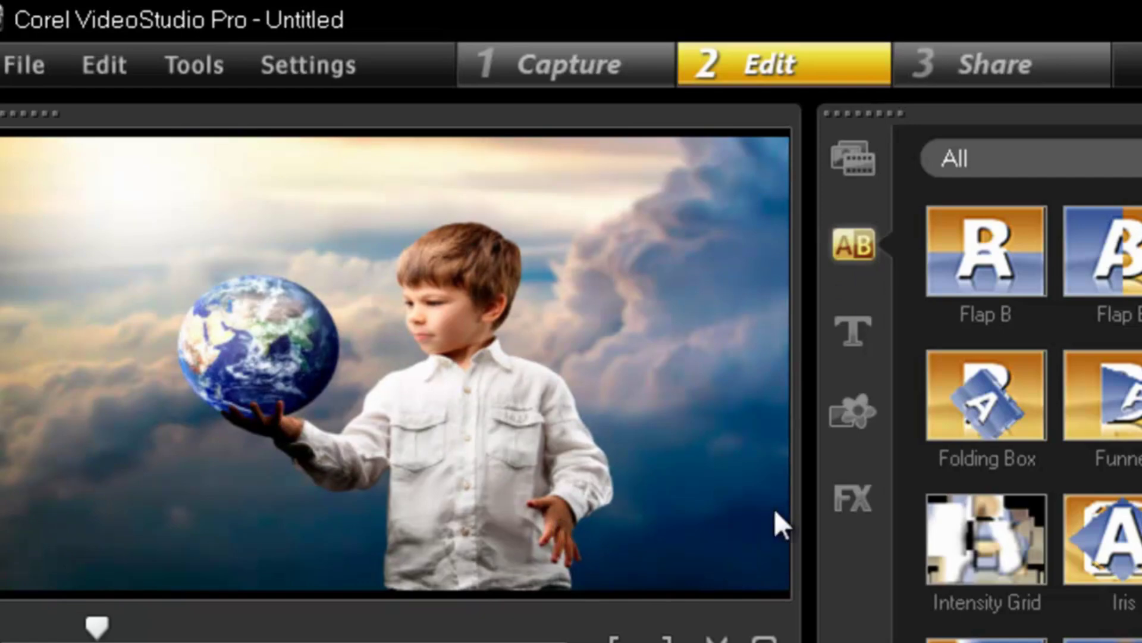
Step: Switch the library from transitions to the FX video filter collection
click(834, 496)
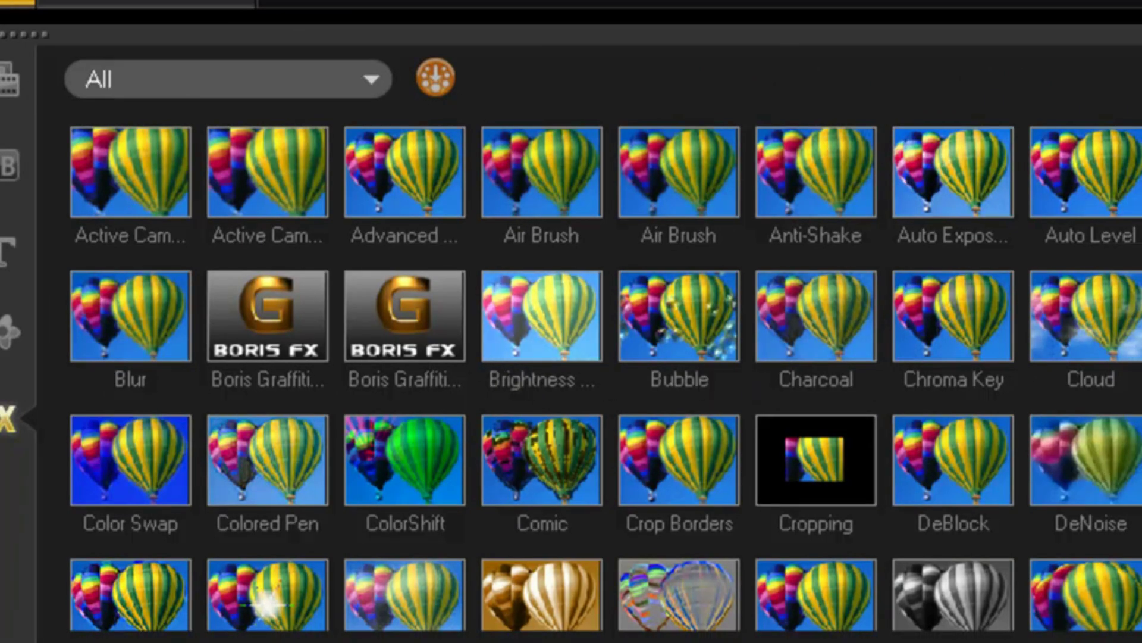
scroll(607, 383, down, 2)
scroll(607, 385, down, 1)
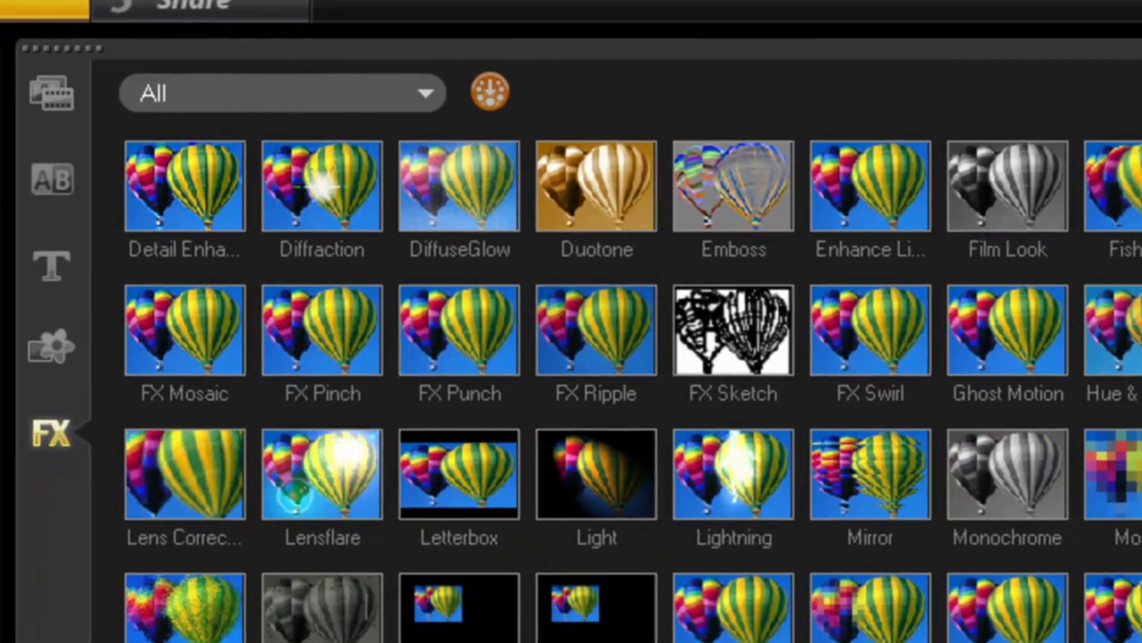
scroll(606, 385, down, 2)
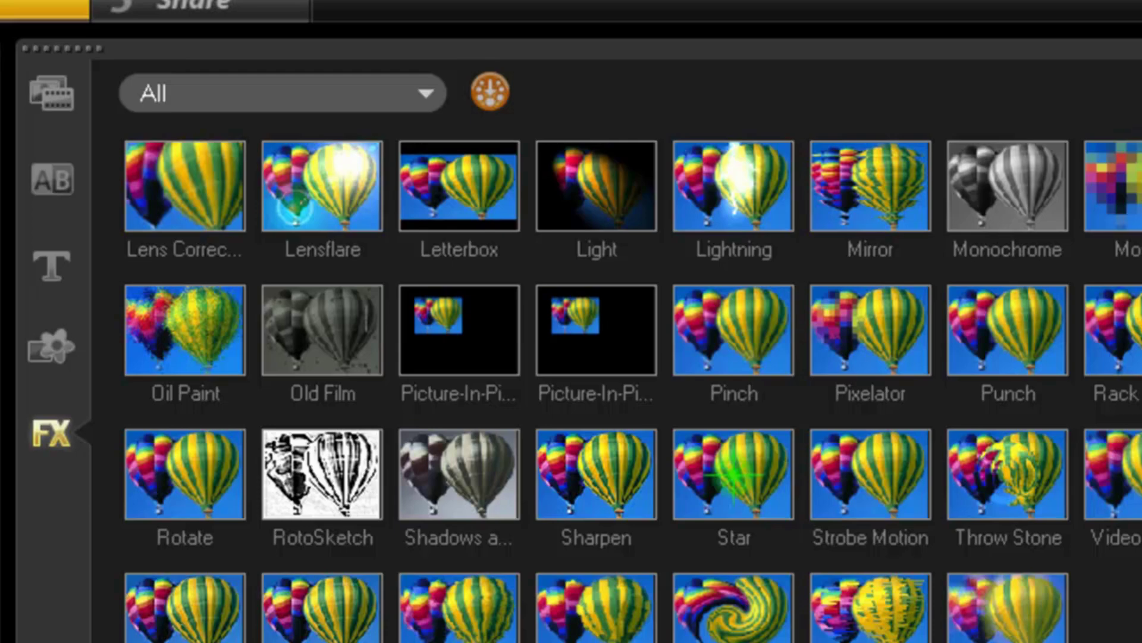
scroll(458, 526, up, 2)
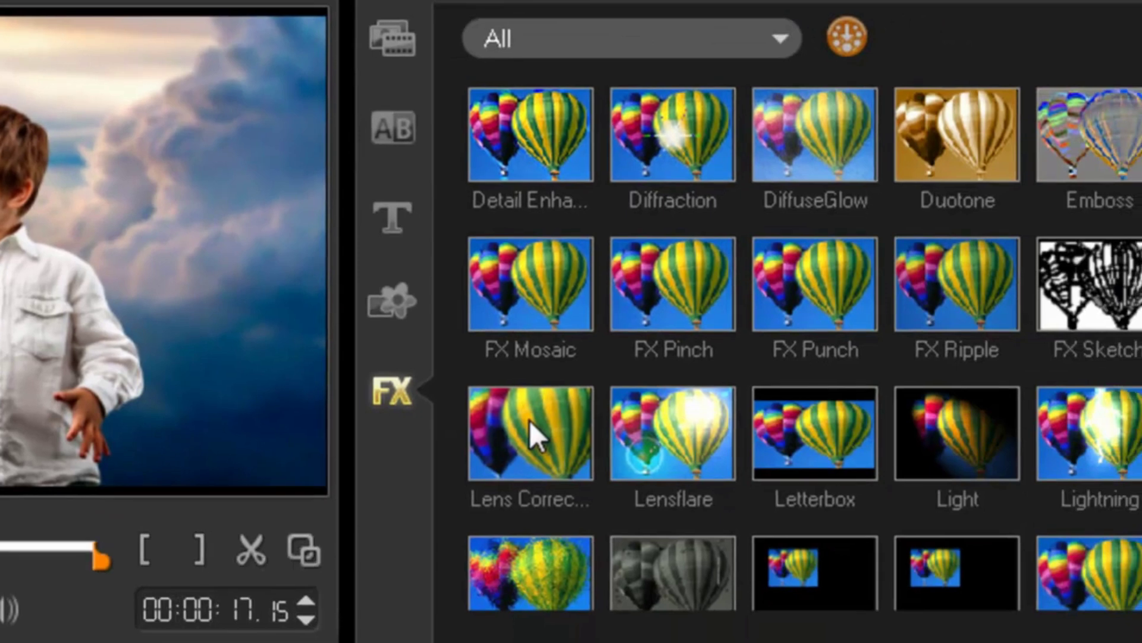
Step: Filter transitions to the proDAD category and drag Vitascene toward the timeline
click(402, 136)
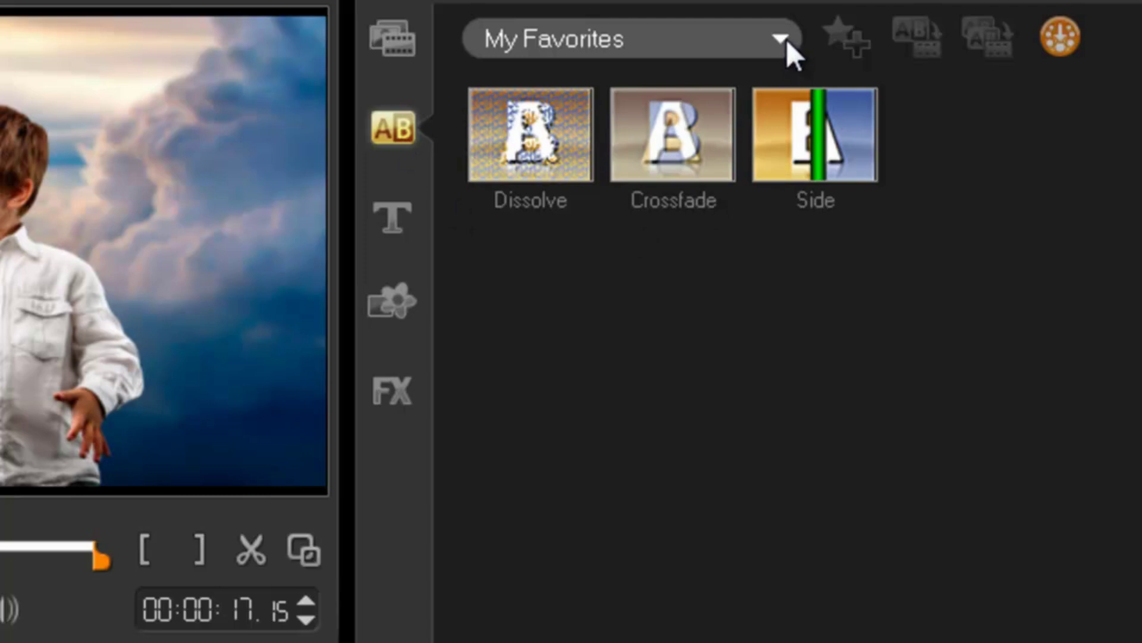
click(784, 41)
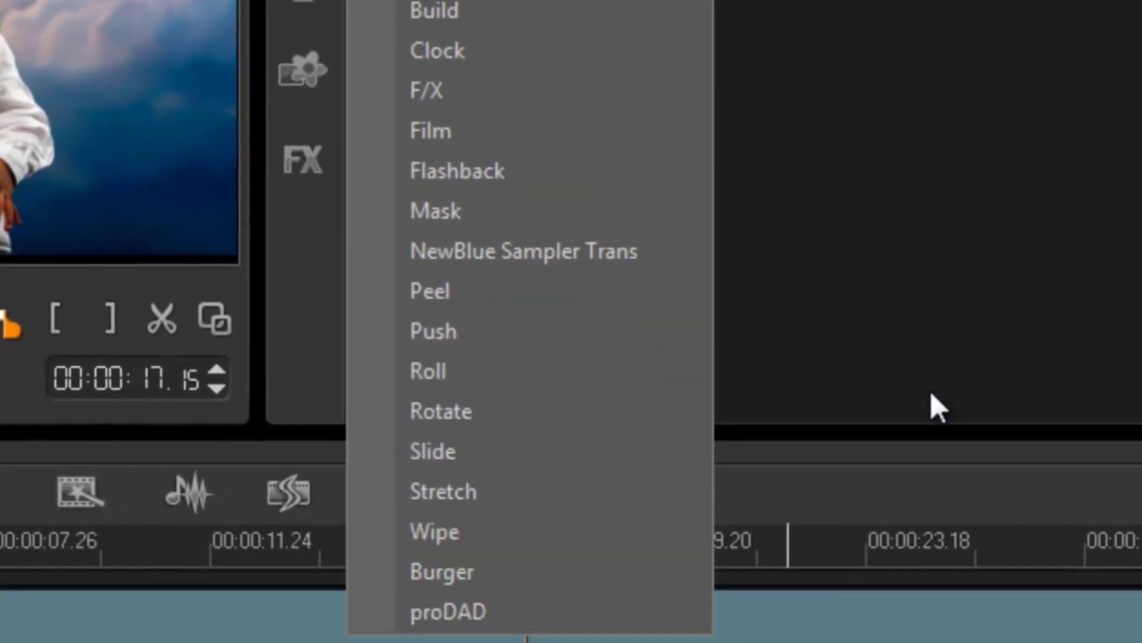
click(494, 612)
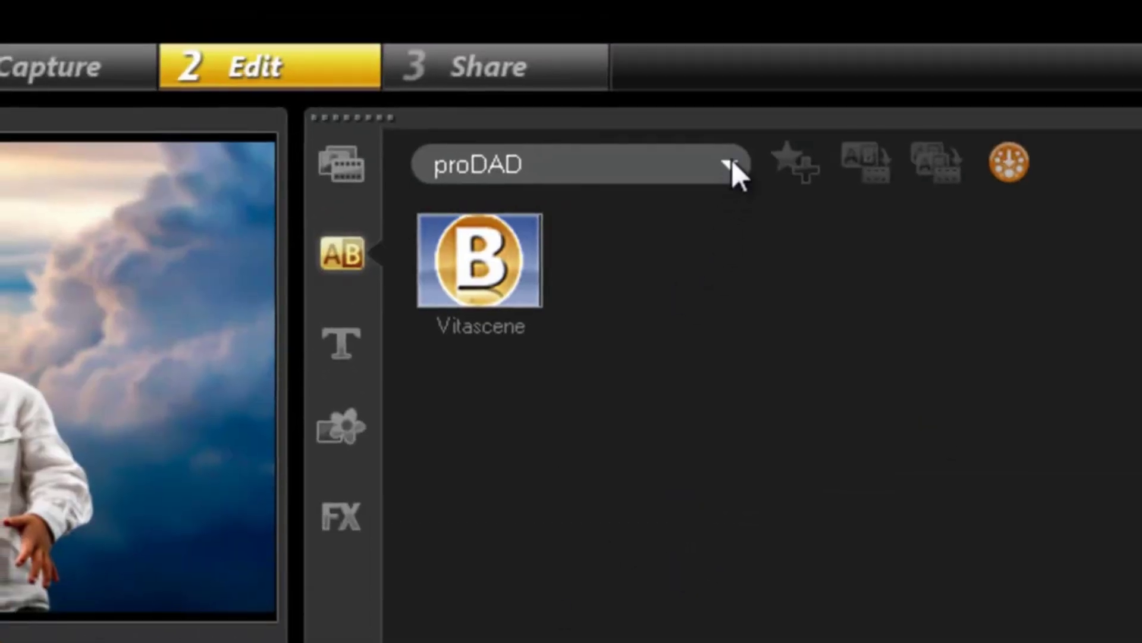
click(492, 267)
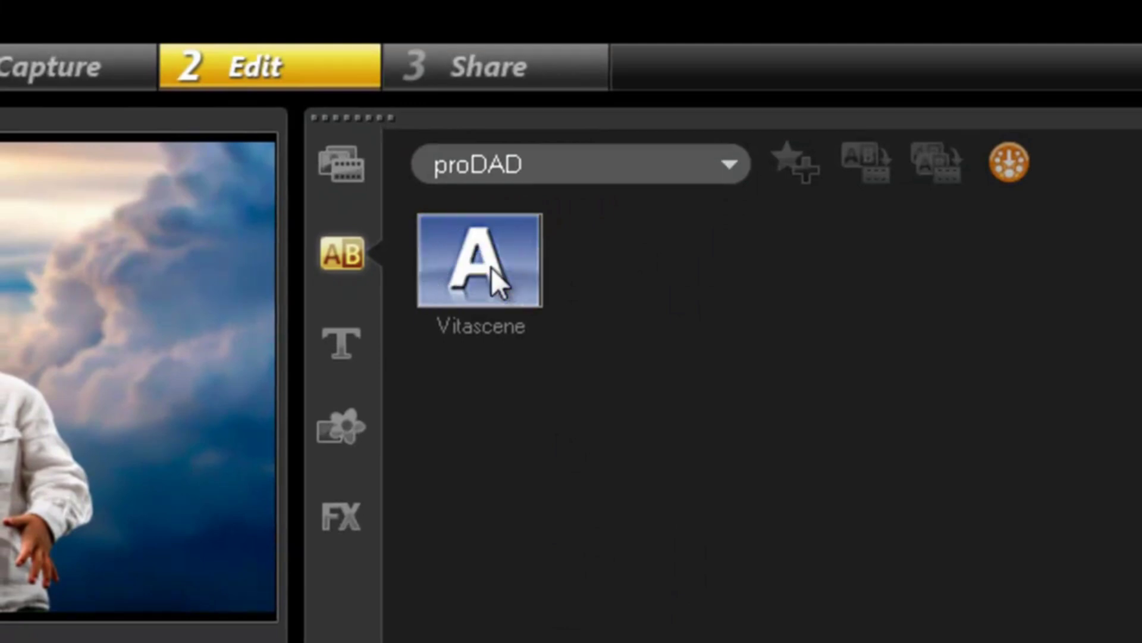
drag(491, 267, 563, 613)
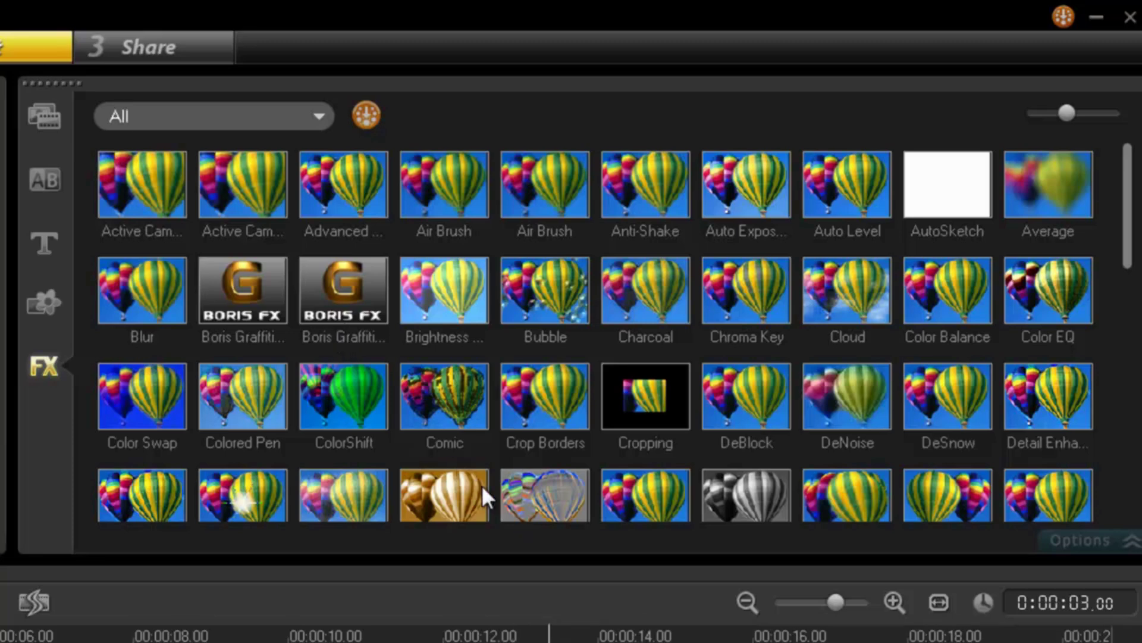
Step: Keep the filter category on All and place the playhead at 00:00:02.29
click(315, 115)
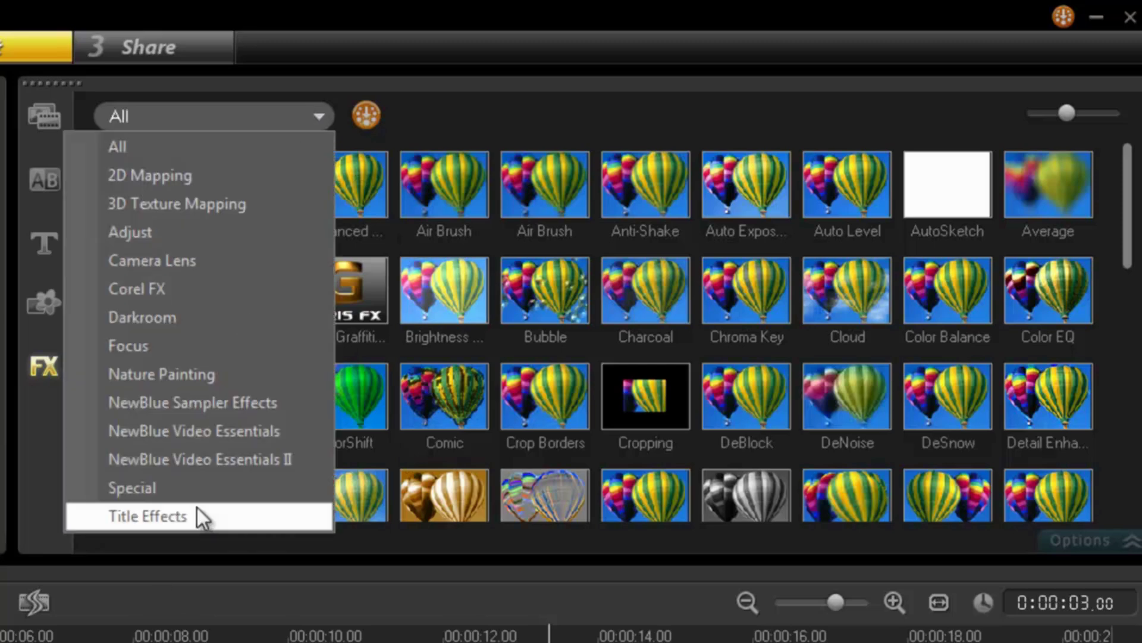
click(318, 116)
click(472, 116)
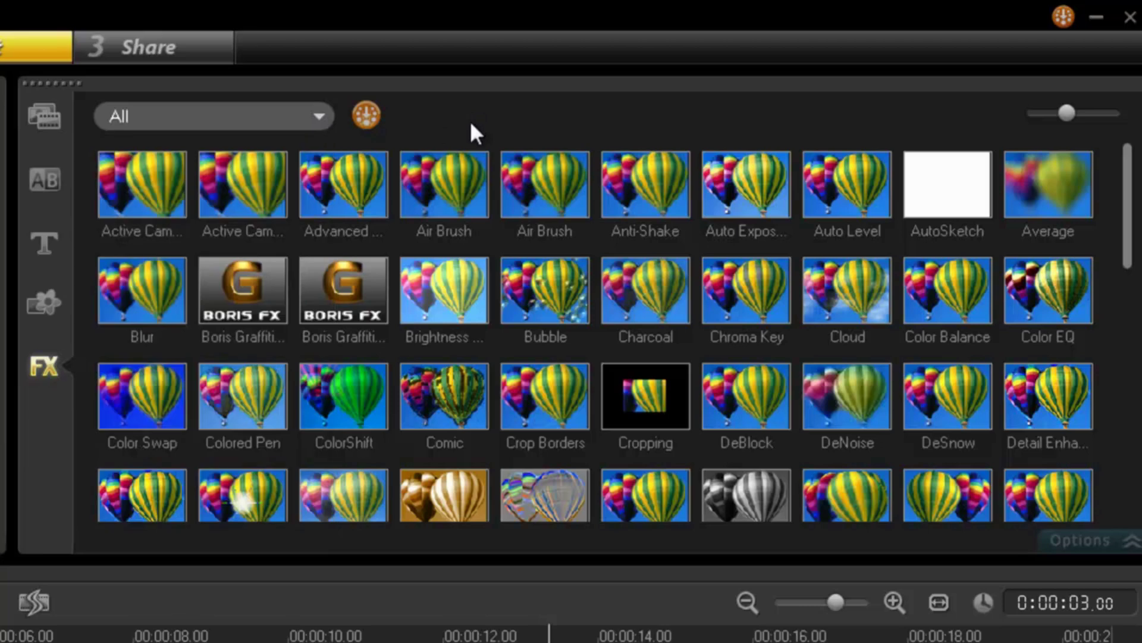
click(268, 630)
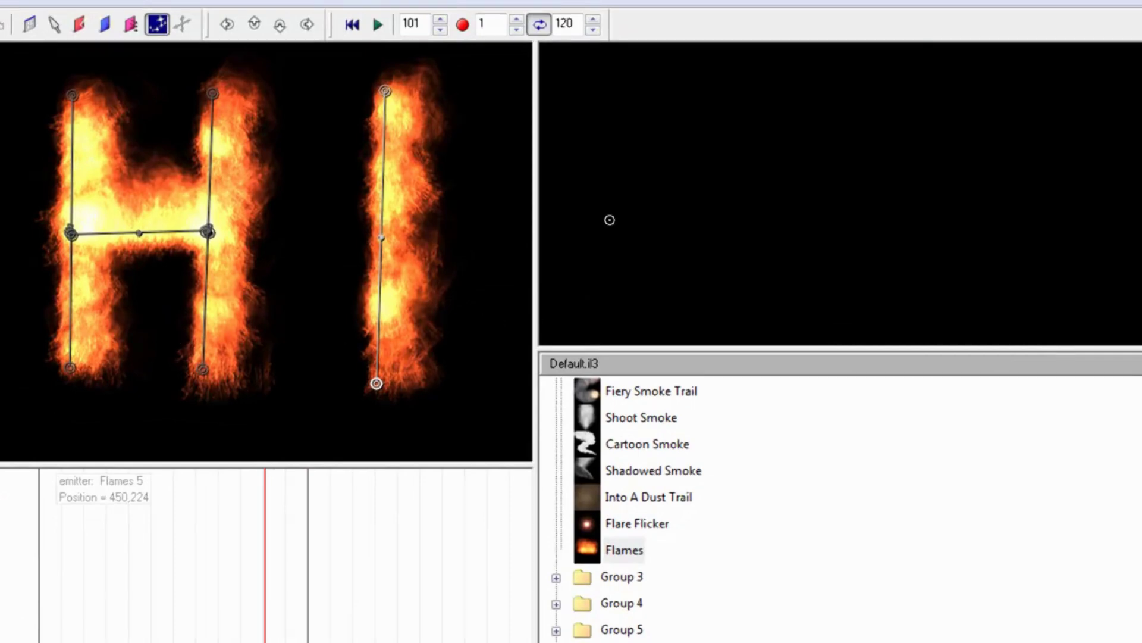
Step: Draw trails with the Flames and Fiery Smoke Trail emitters, then play the HI animation
mouse_move(609, 220)
mouse_down()
mouse_move(615, 196)
mouse_move(738, 212)
mouse_move(1018, 143)
mouse_move(665, 224)
mouse_move(681, 214)
mouse_move(908, 260)
mouse_move(941, 173)
mouse_move(750, 225)
mouse_up()
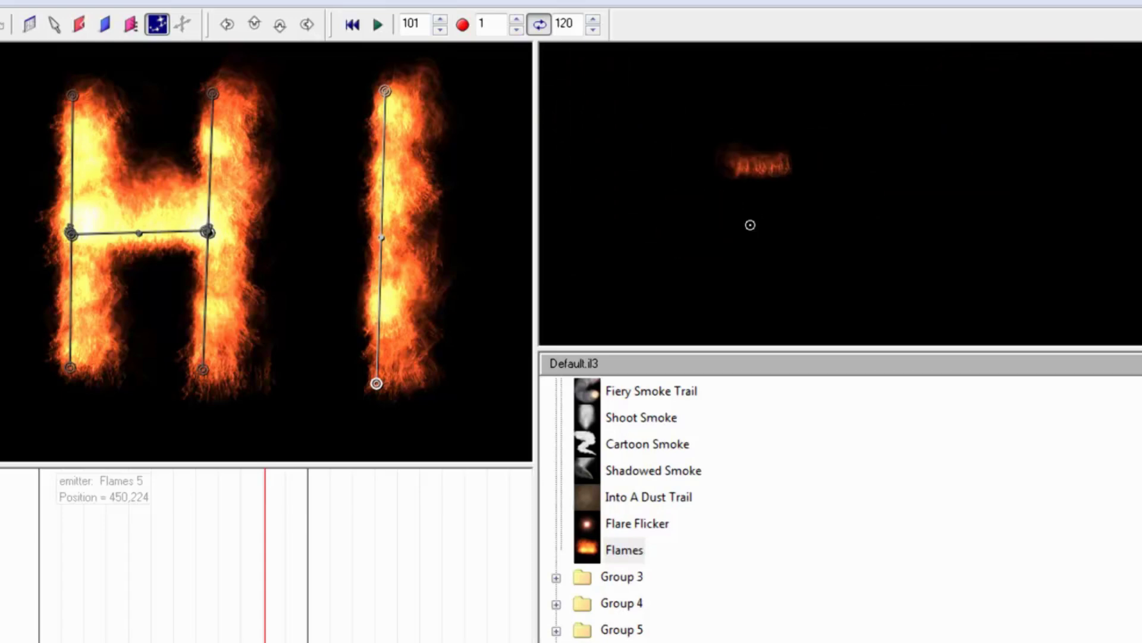
mouse_move(638, 228)
mouse_down()
mouse_move(795, 268)
mouse_move(954, 176)
mouse_move(688, 256)
mouse_move(792, 225)
mouse_up()
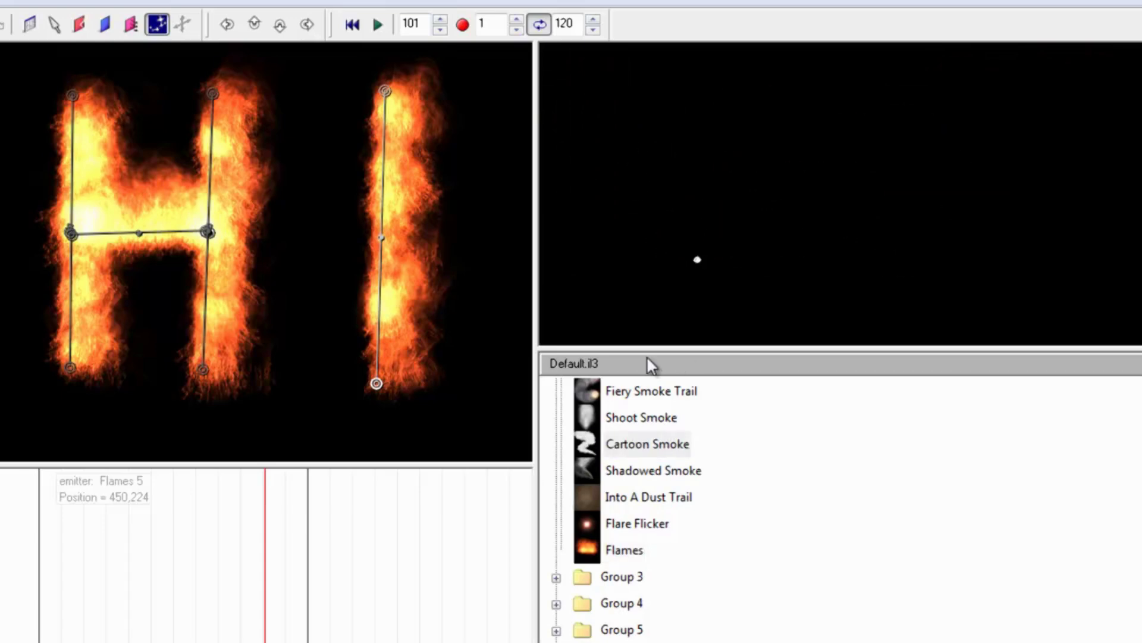
click(587, 393)
mouse_move(616, 270)
mouse_down()
mouse_move(845, 268)
mouse_move(919, 169)
mouse_move(693, 210)
mouse_move(662, 285)
mouse_up()
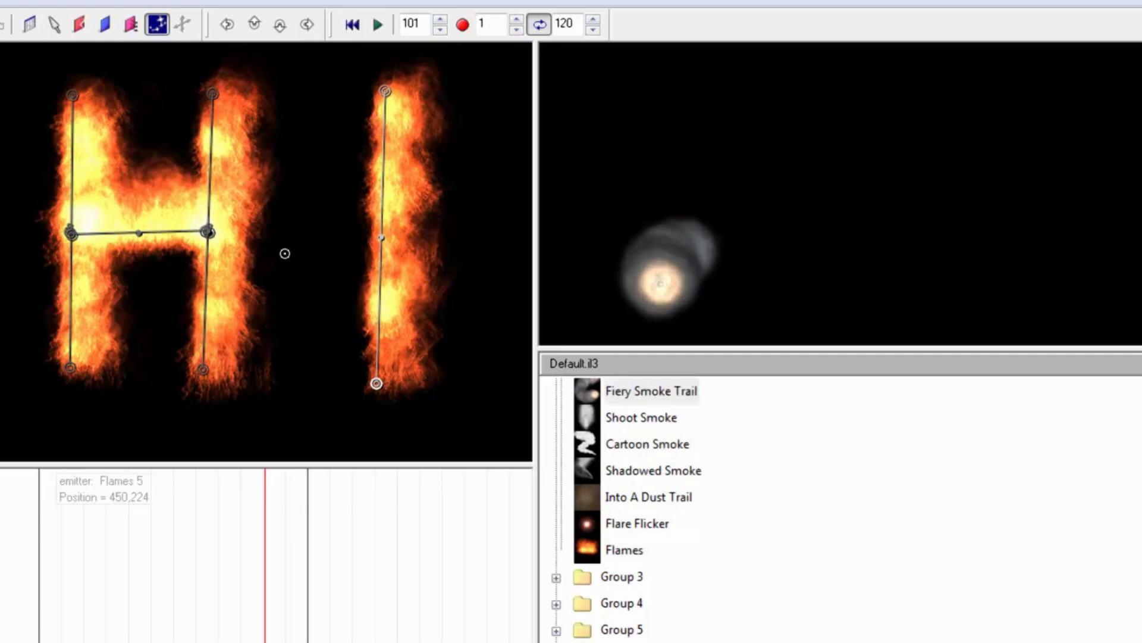
key(space)
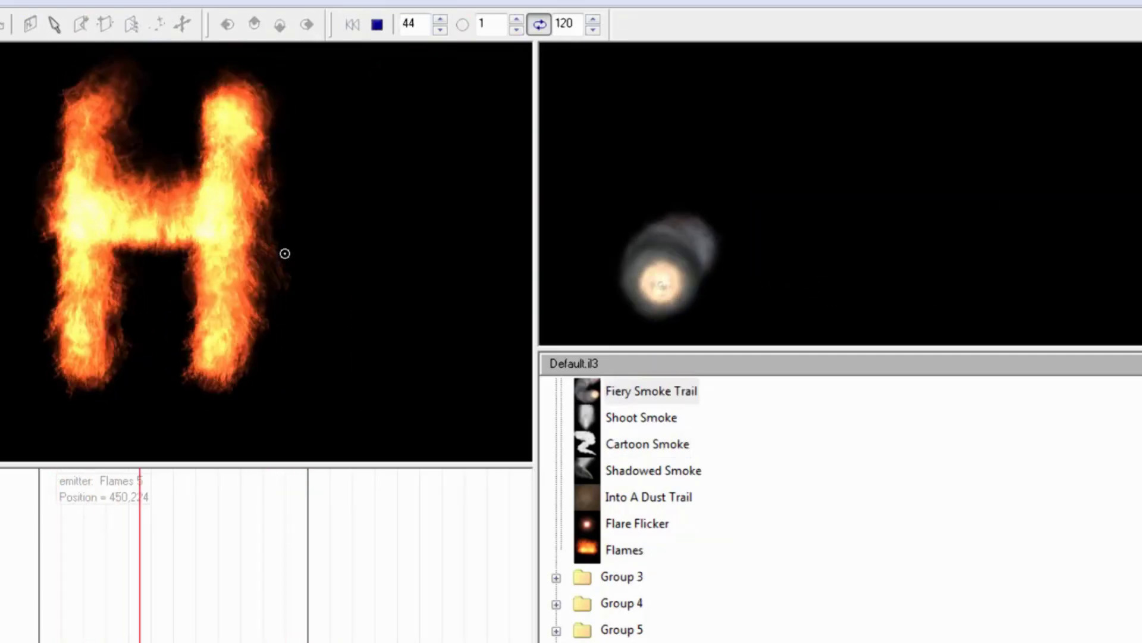
key(space)
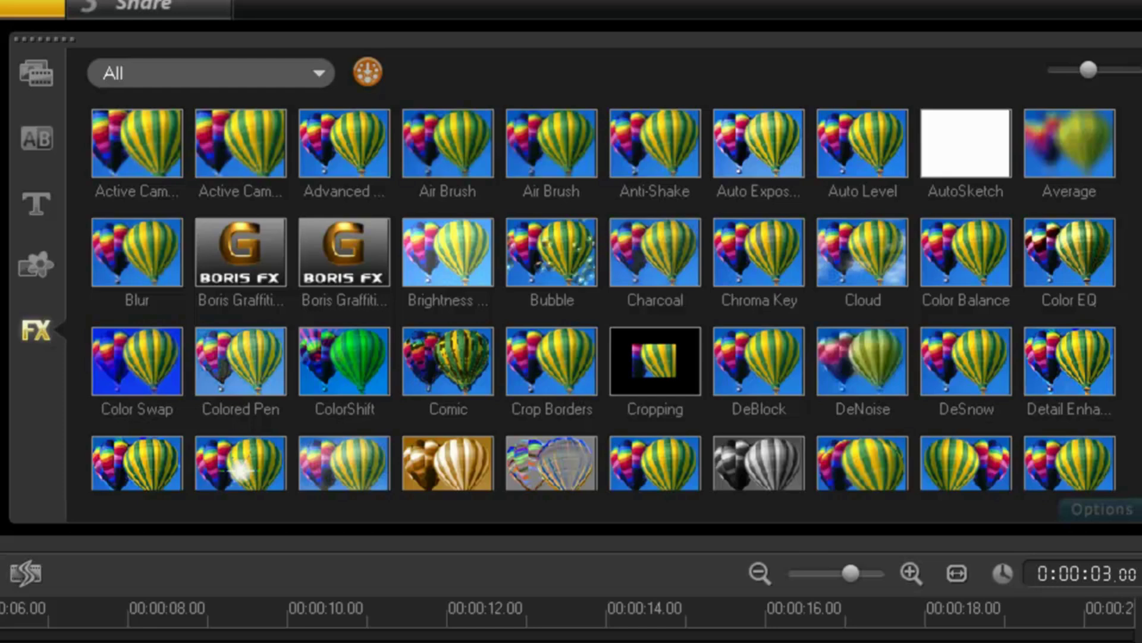
click(37, 141)
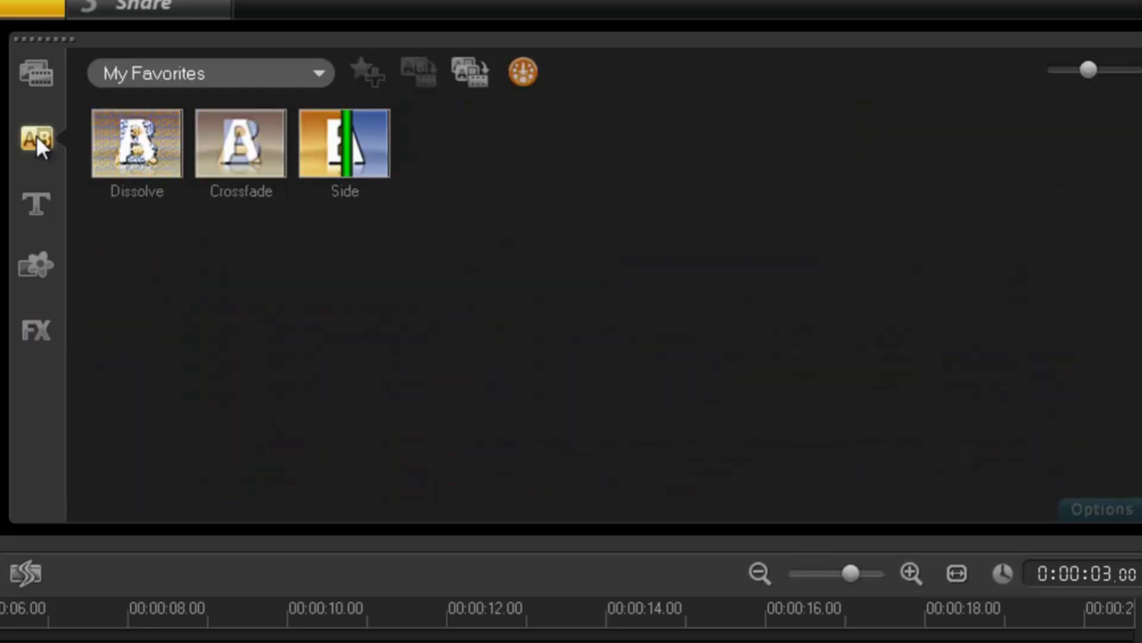
click(314, 74)
click(286, 131)
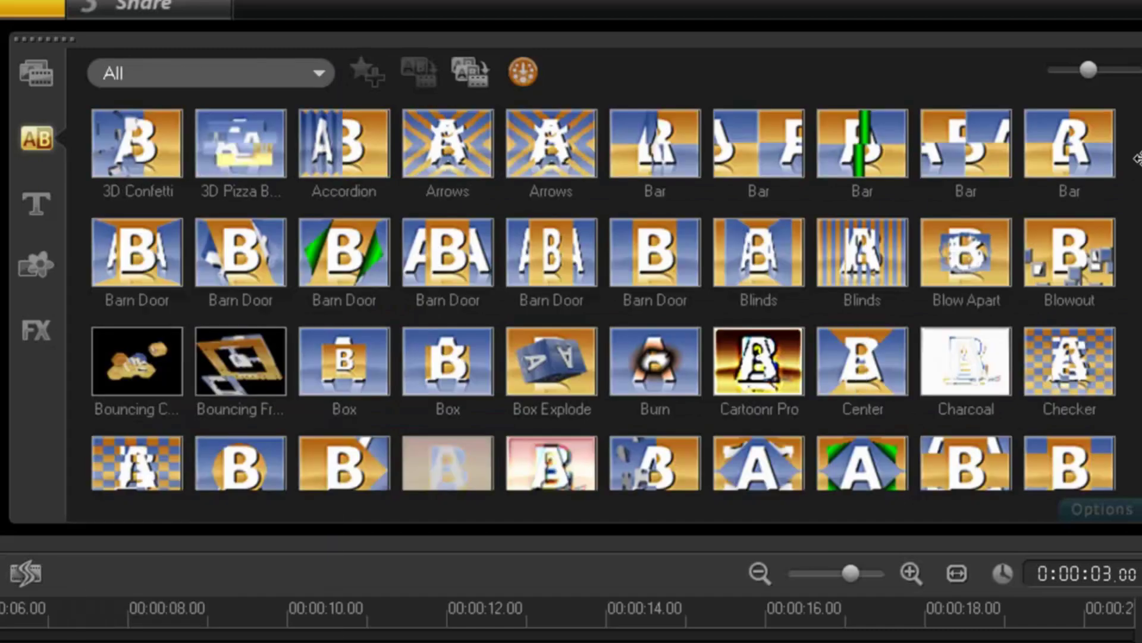
mouse_move(1137, 158)
mouse_down()
mouse_move(1138, 268)
mouse_move(1138, 192)
mouse_up()
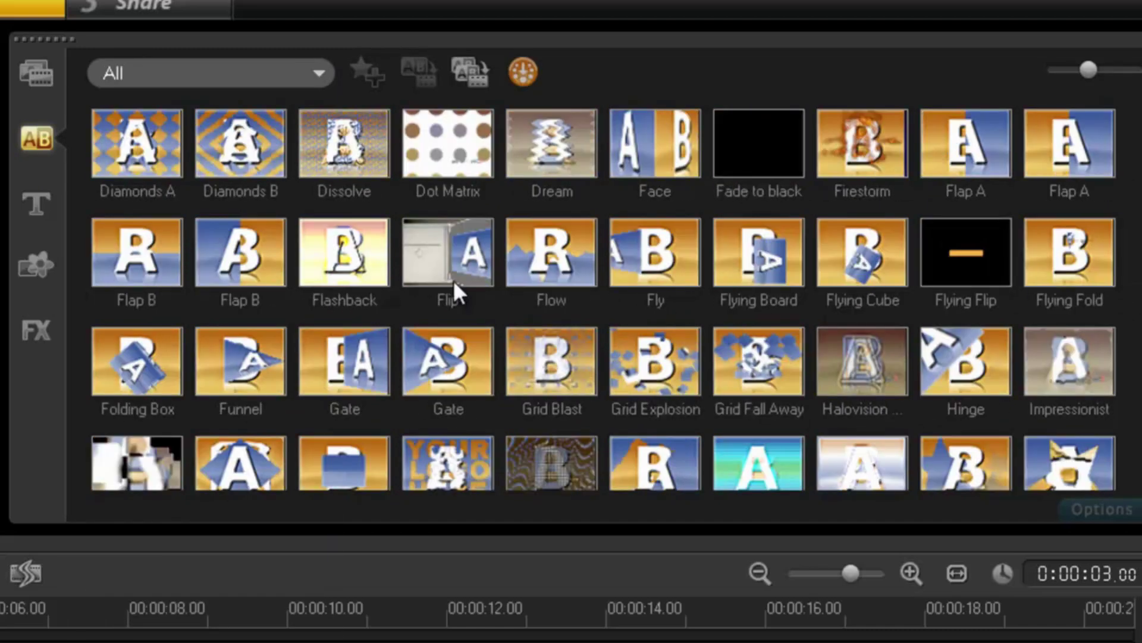
click(40, 332)
scroll(603, 299, down, 1)
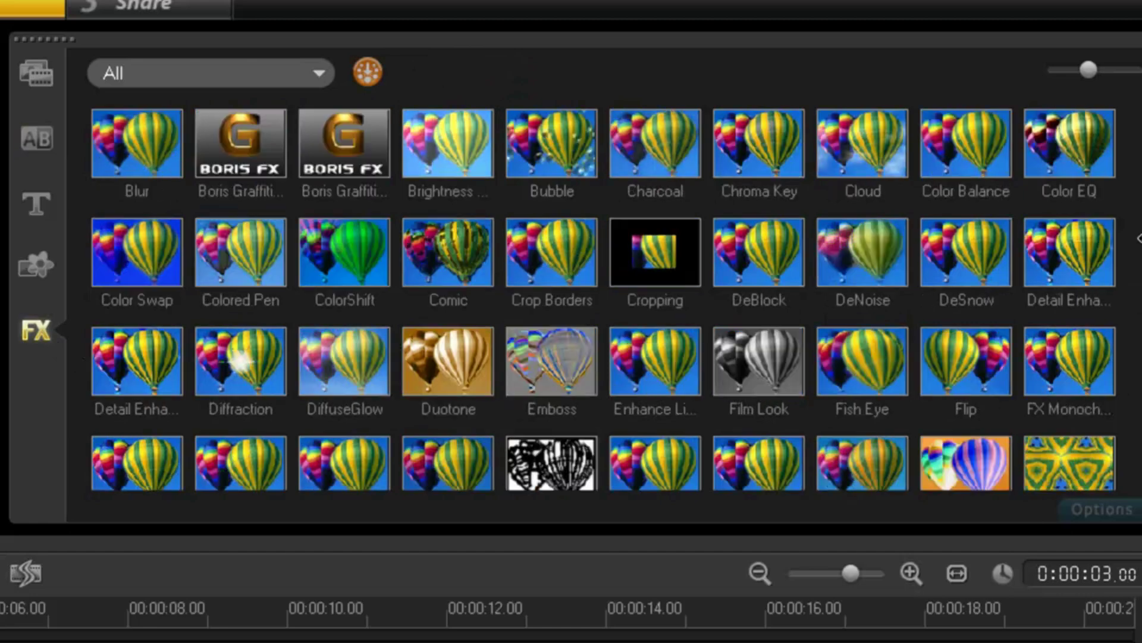
scroll(604, 299, down, 2)
scroll(604, 298, down, 2)
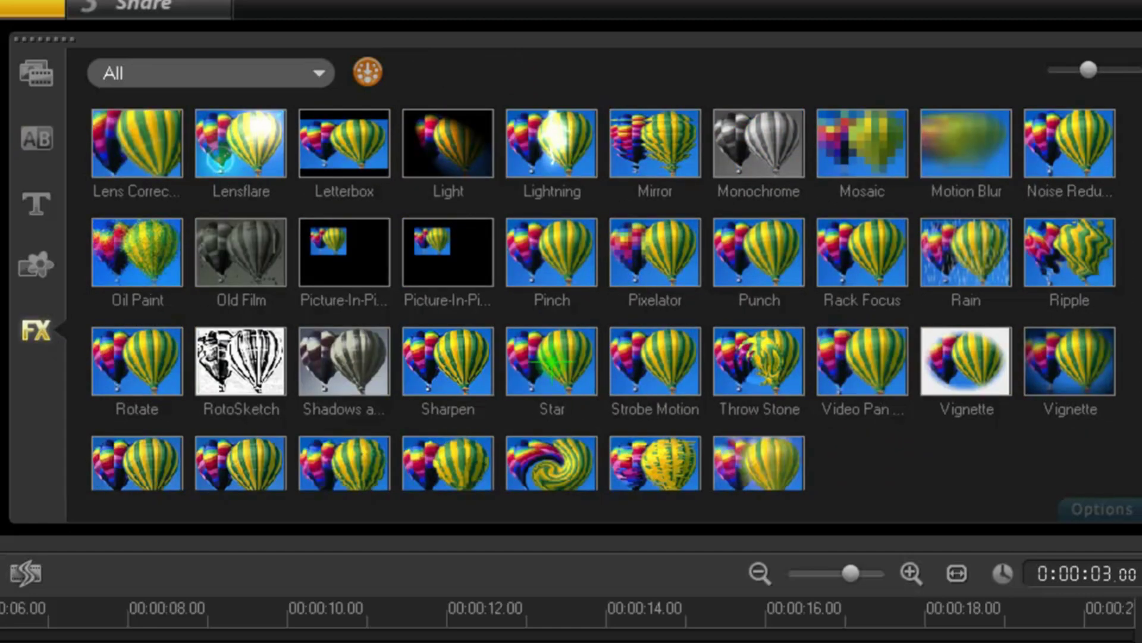
scroll(603, 299, up, 2)
scroll(603, 299, up, 1)
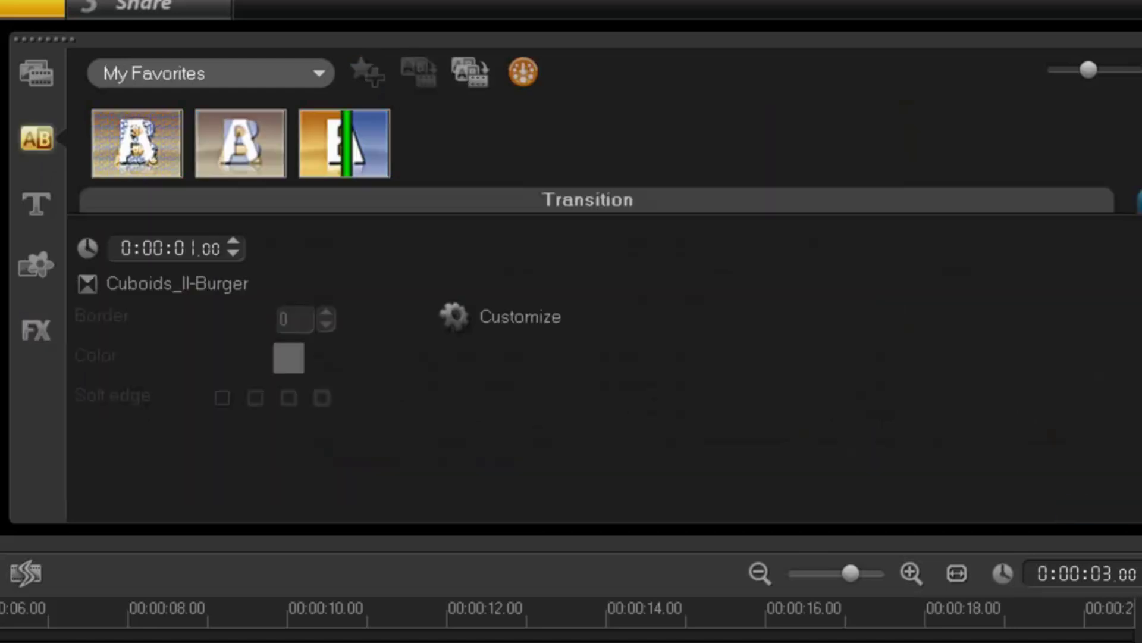
Step: View and close the Cuboids_II-Burger Cuboids II settings, then collapse Transition Options
click(518, 317)
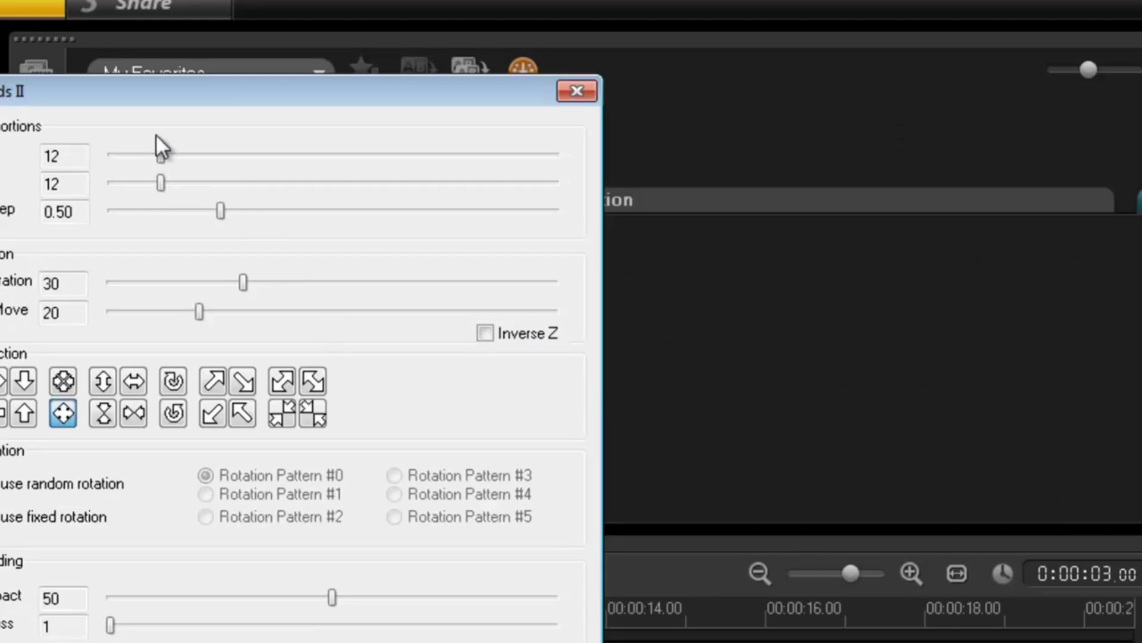
drag(177, 97, 576, 93)
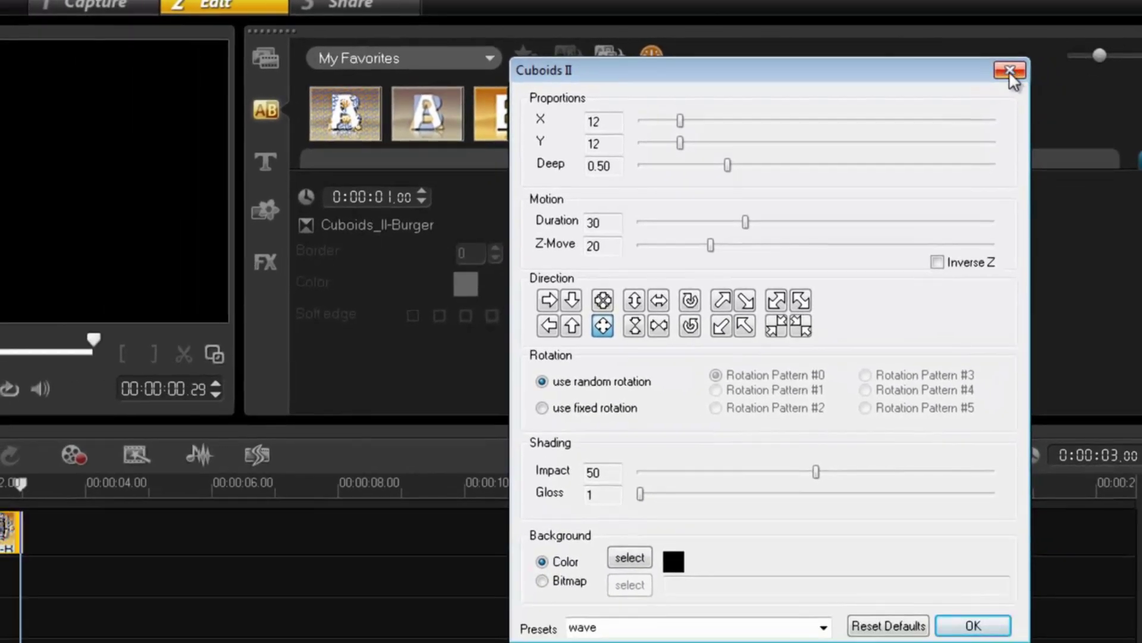
click(982, 625)
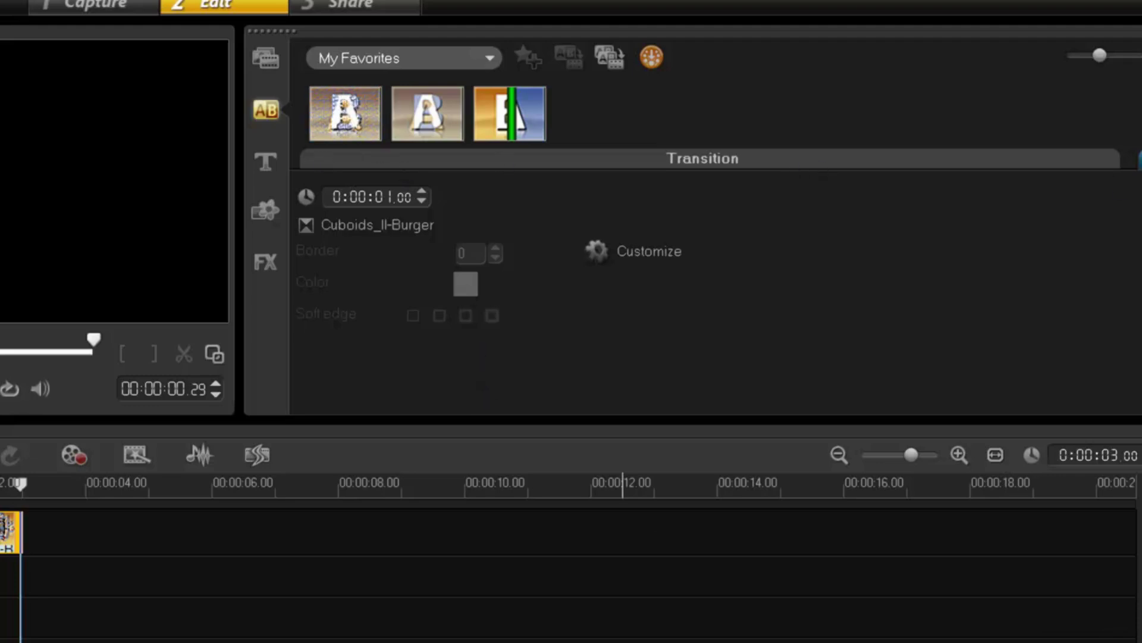
click(1140, 159)
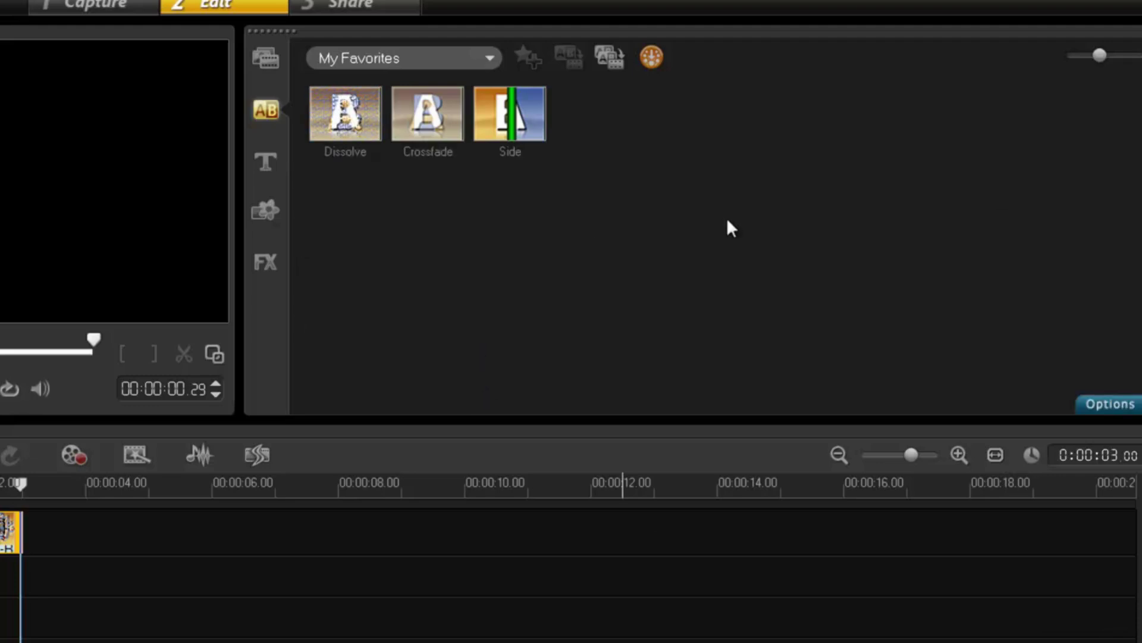